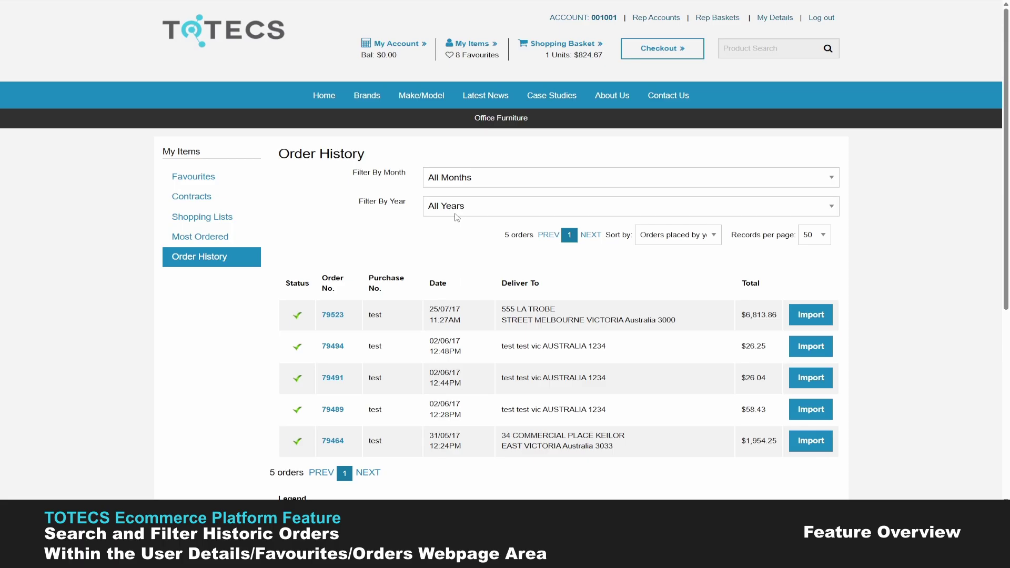
left_click(712, 243)
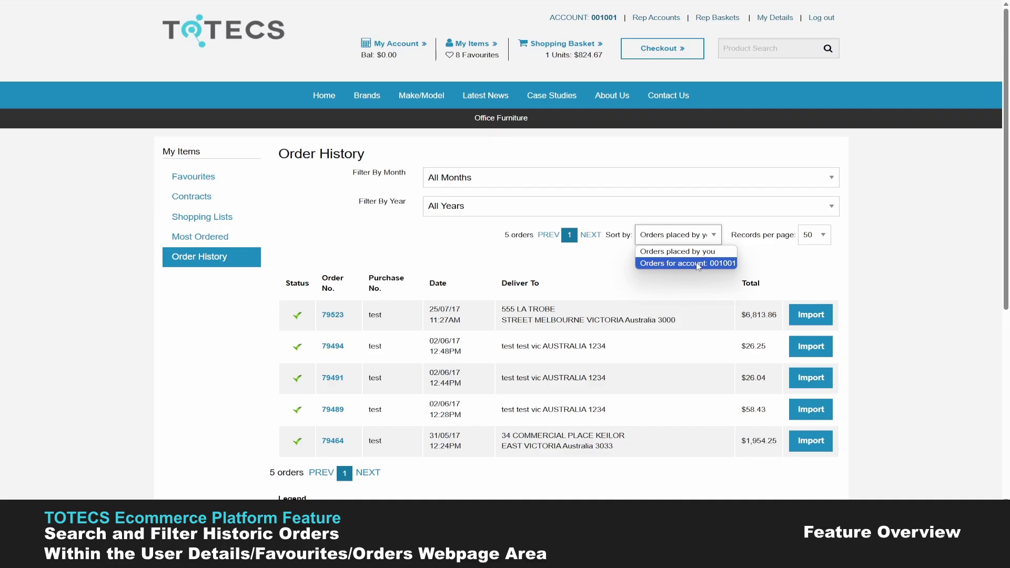
left_click(571, 271)
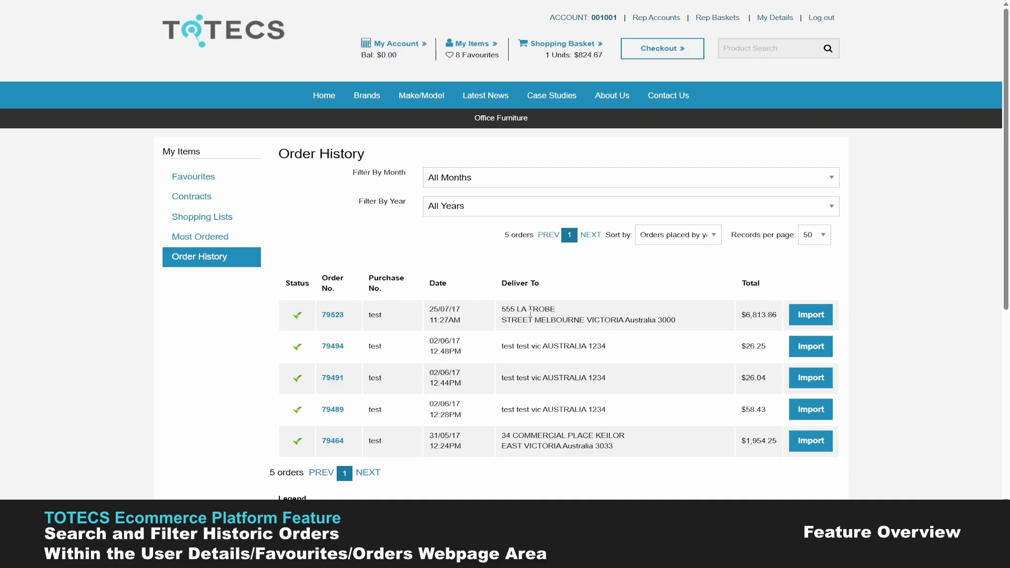
left_click(468, 179)
left_click(418, 217)
left_click(456, 208)
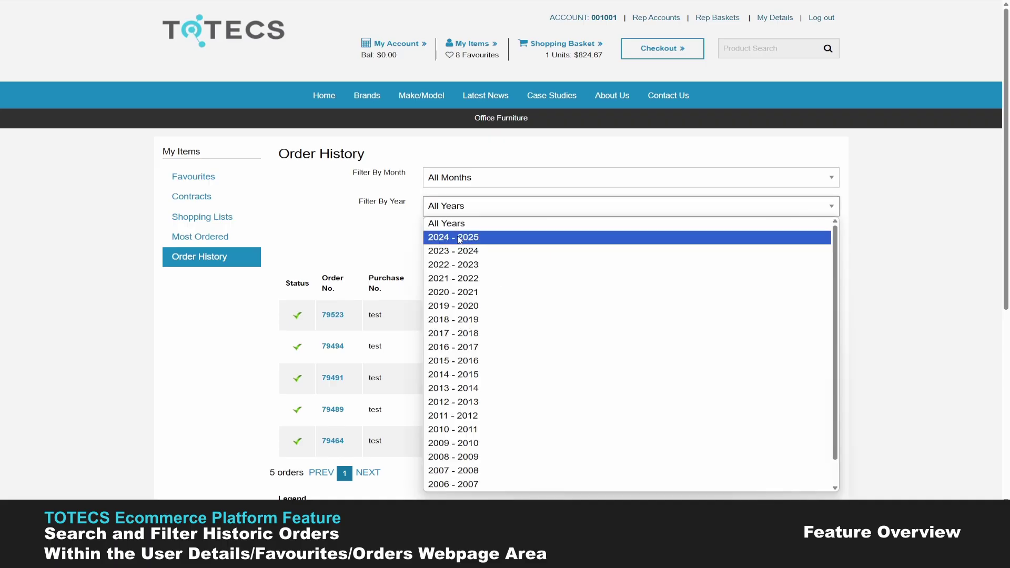
key("Escape")
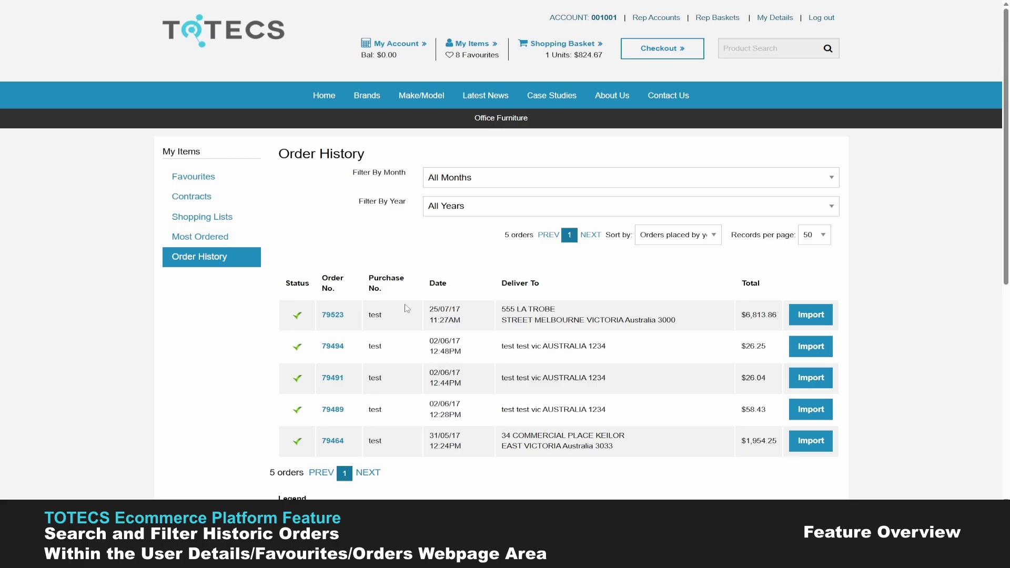
Step: Filter the order history by the year 2016 - 2017 and the month June 2017
left_click(470, 213)
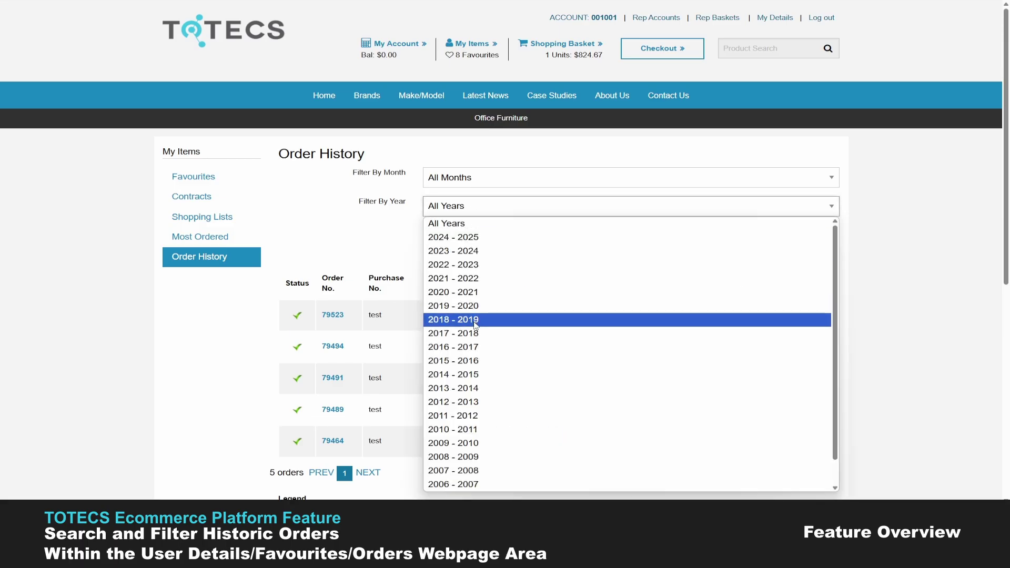
left_click(436, 318)
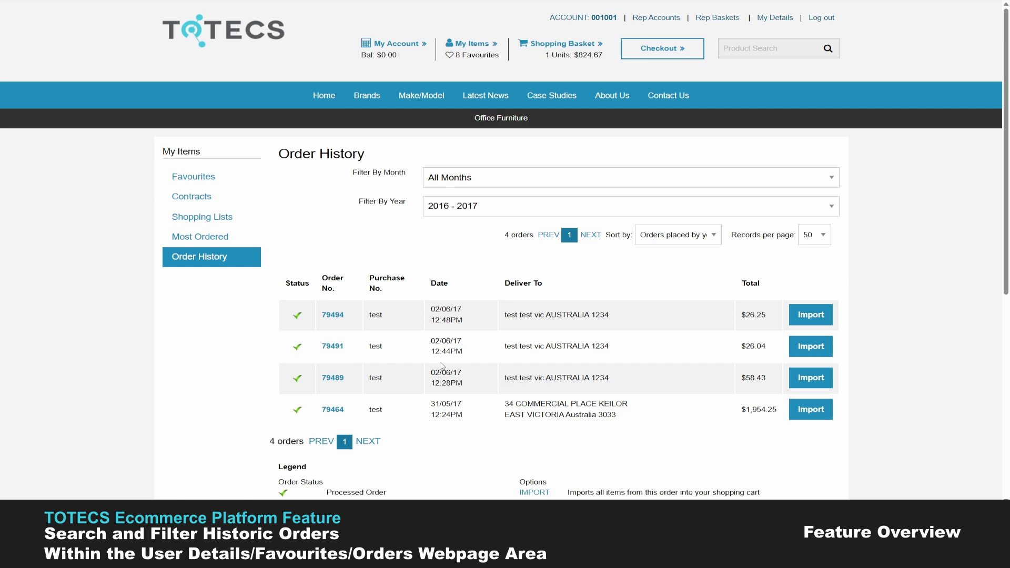
left_click(454, 178)
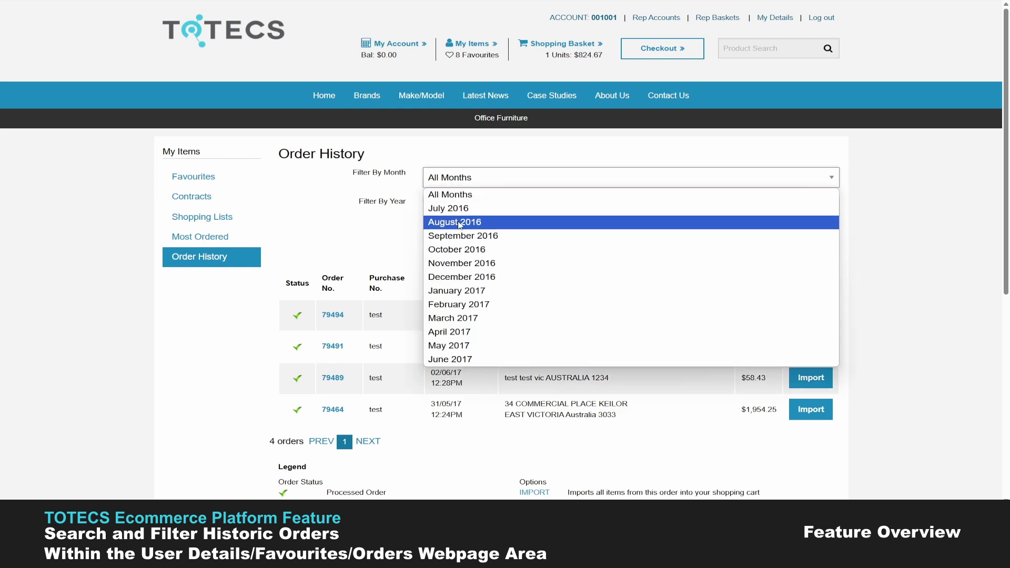
left_click(456, 359)
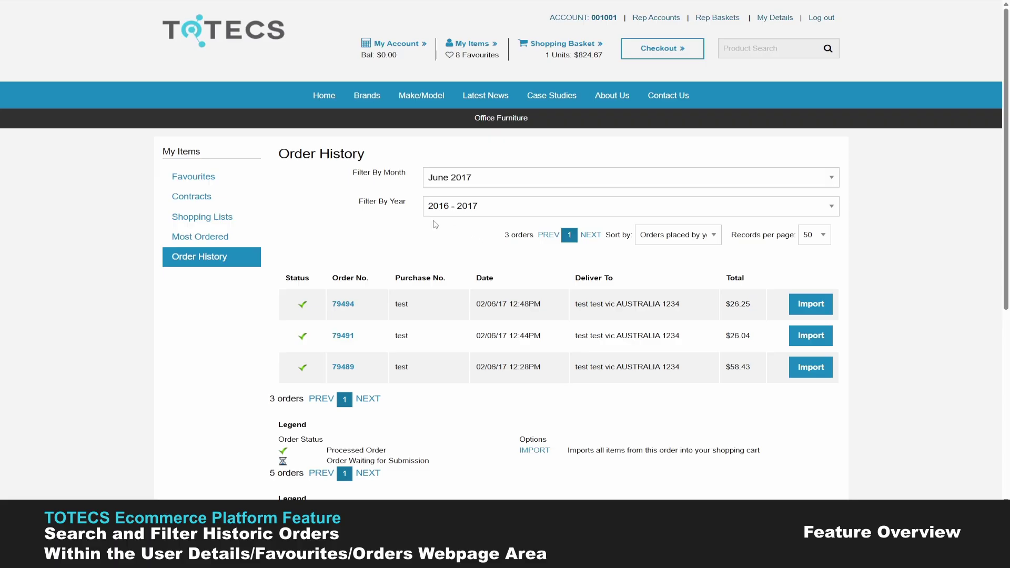
Step: Reset the order history filters to All Months and All Years
left_click(455, 208)
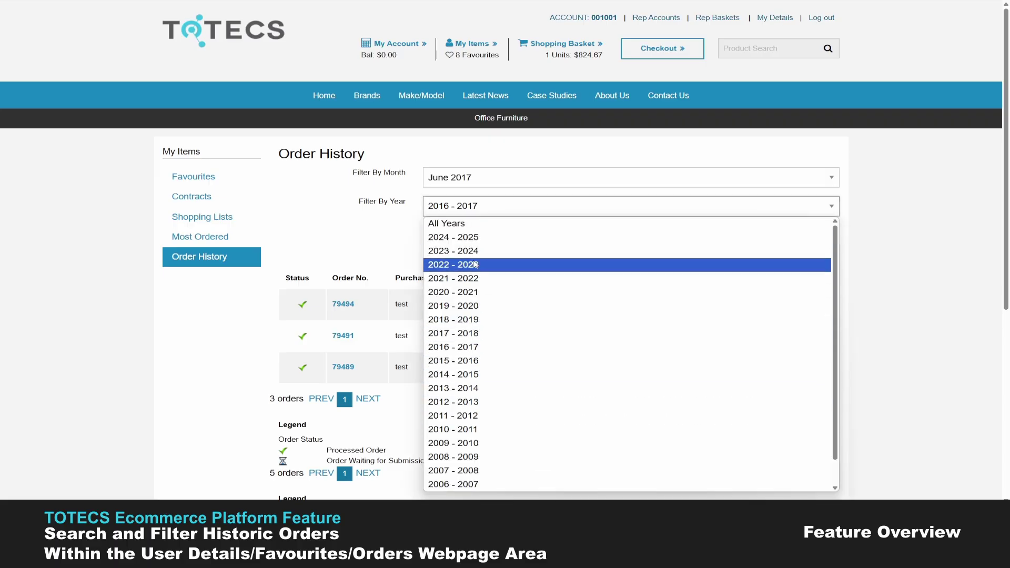
left_click(456, 178)
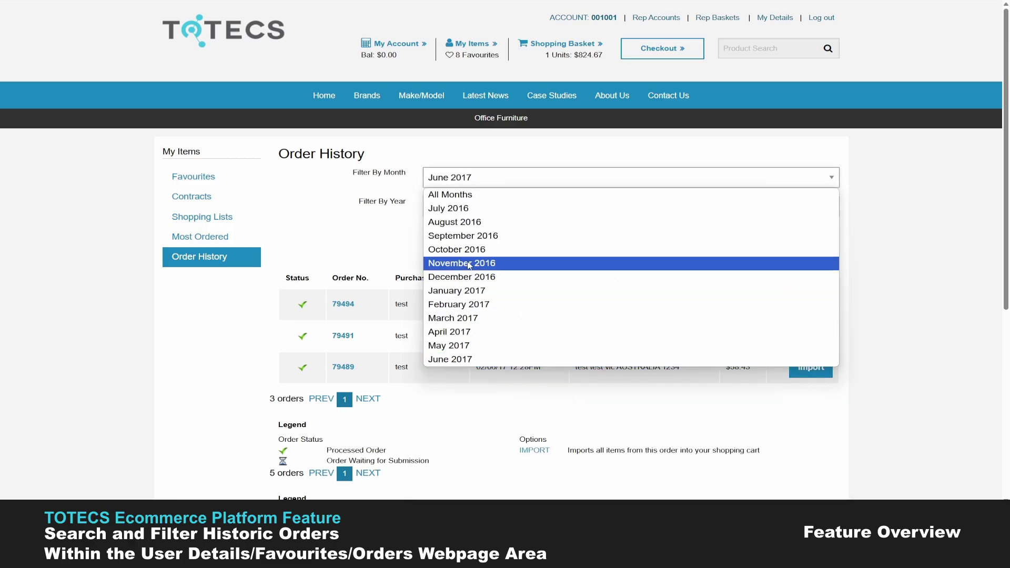
left_click(451, 199)
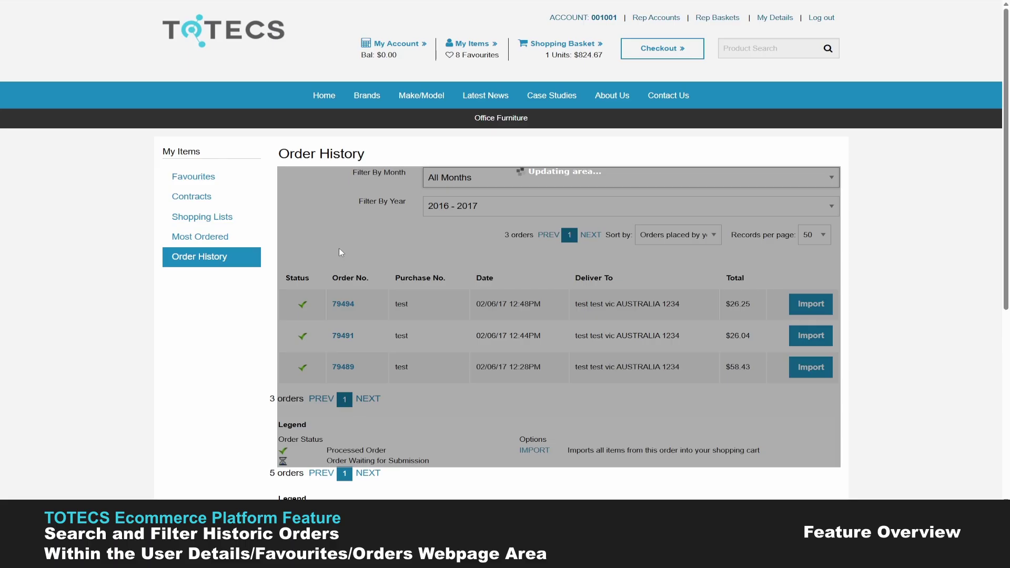
left_click(447, 205)
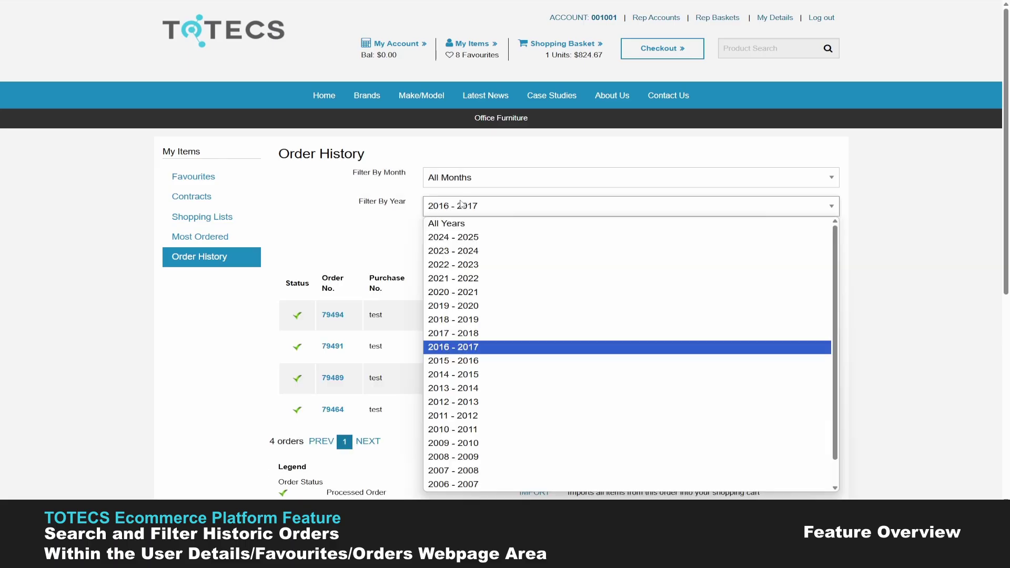
left_click(455, 227)
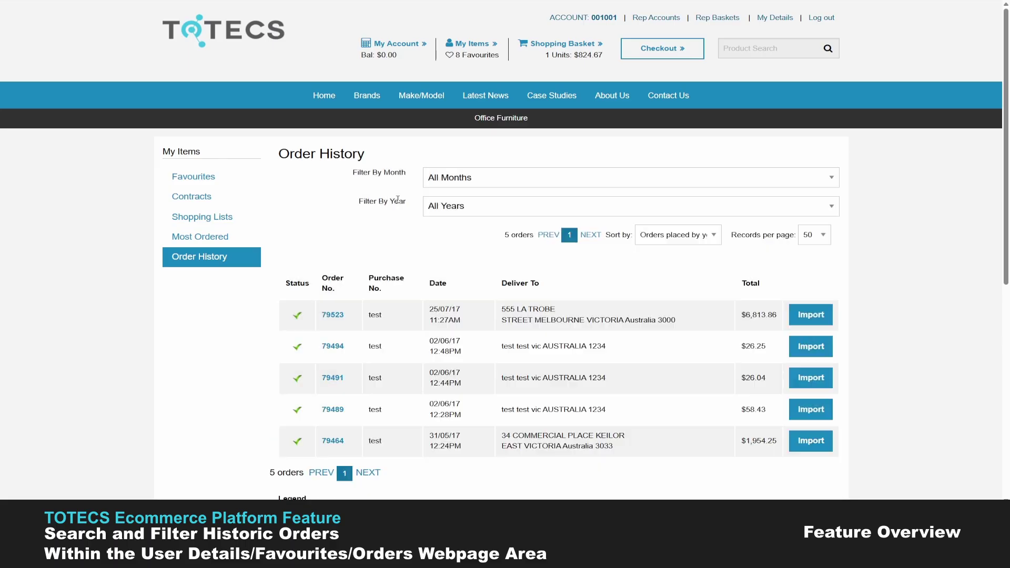
left_click(456, 184)
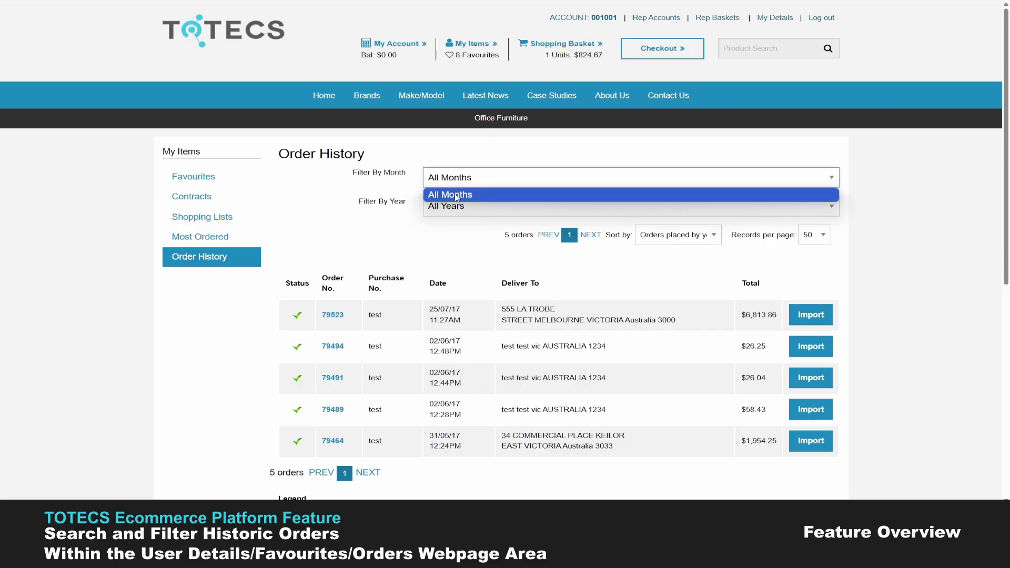
left_click(457, 195)
left_click(455, 206)
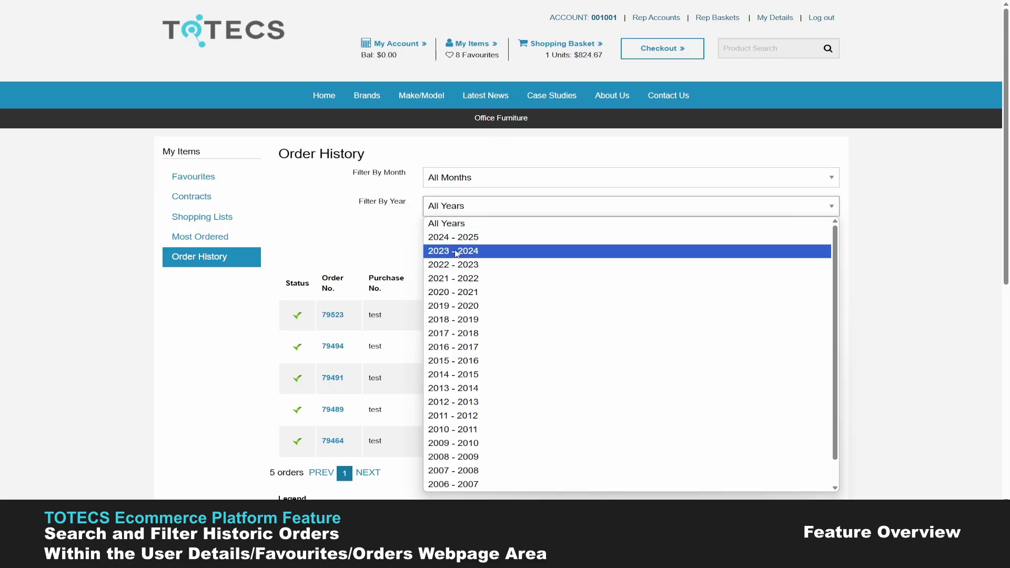
left_click(456, 223)
left_click(448, 181)
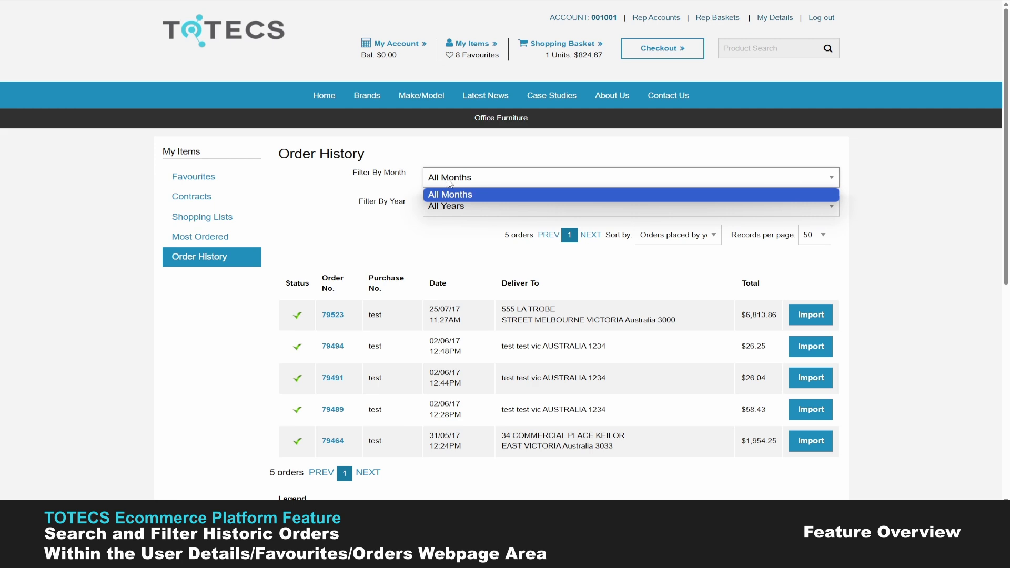
left_click(449, 182)
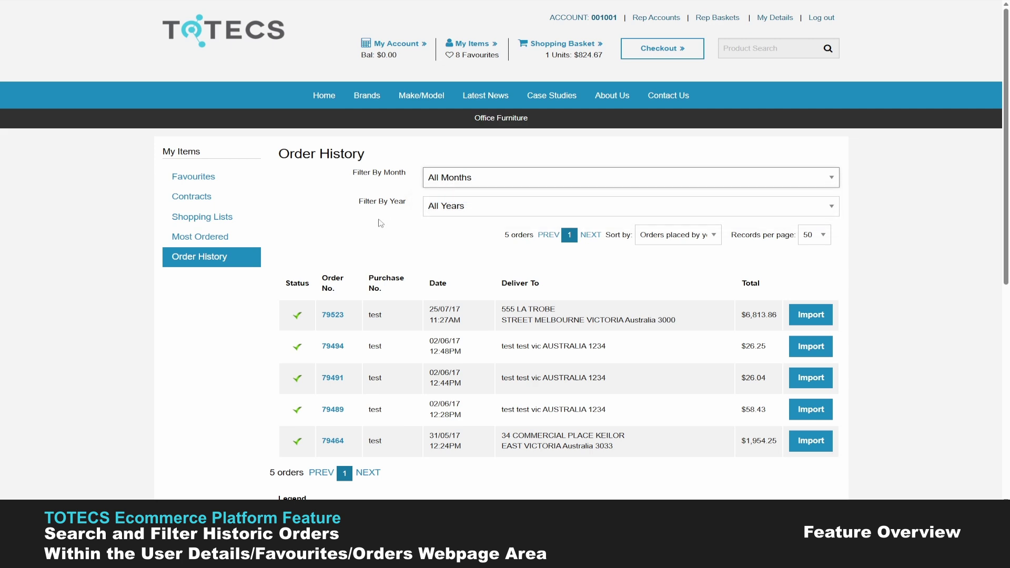
Step: Switch the order list from orders placed by you to orders for the current account
left_click(696, 239)
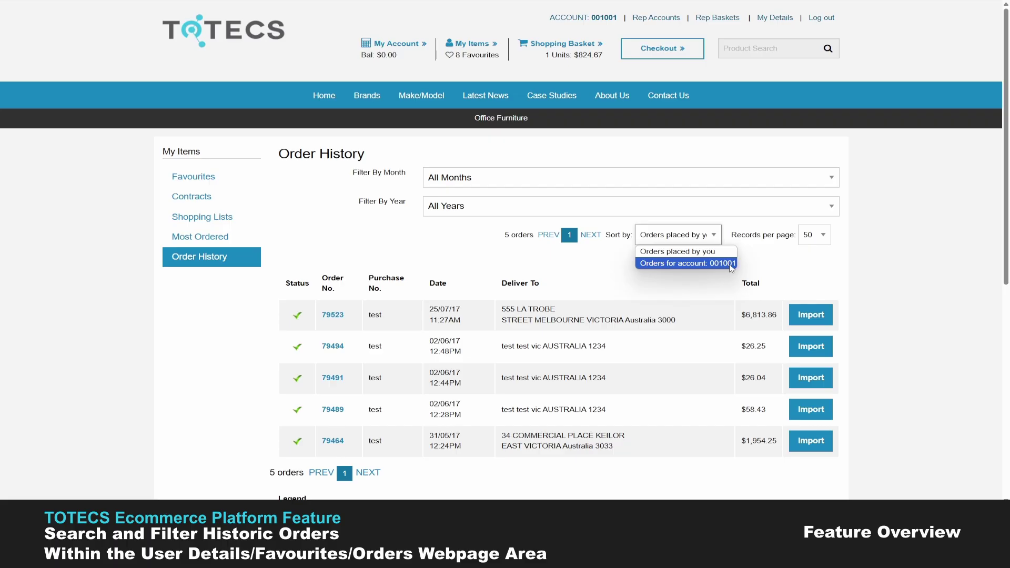
left_click(703, 262)
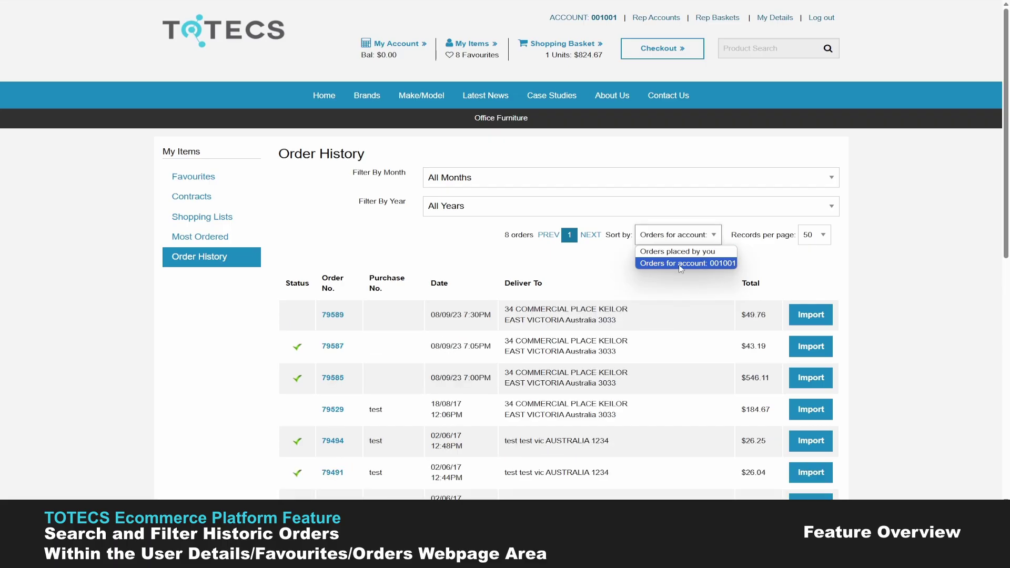
left_click(681, 266)
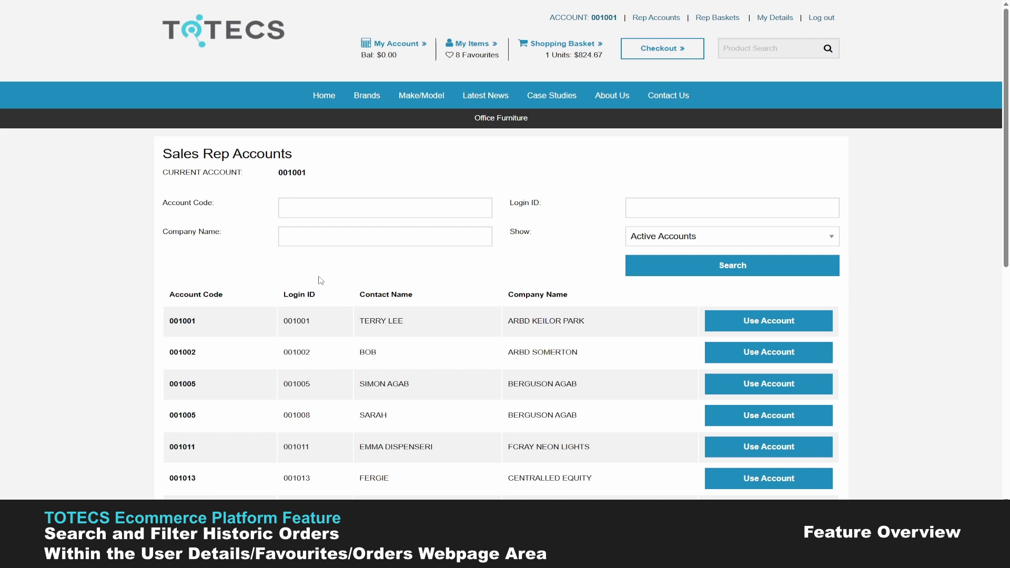
Step: Search the sales rep accounts by the customer's account code and switch to the first matching account
left_click(289, 208)
left_click(357, 234)
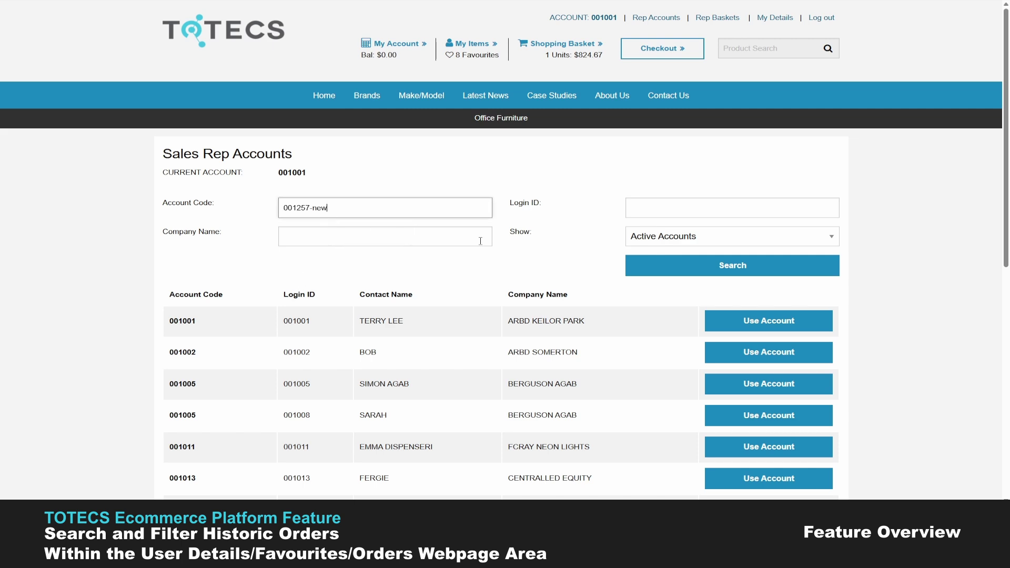
left_click(655, 265)
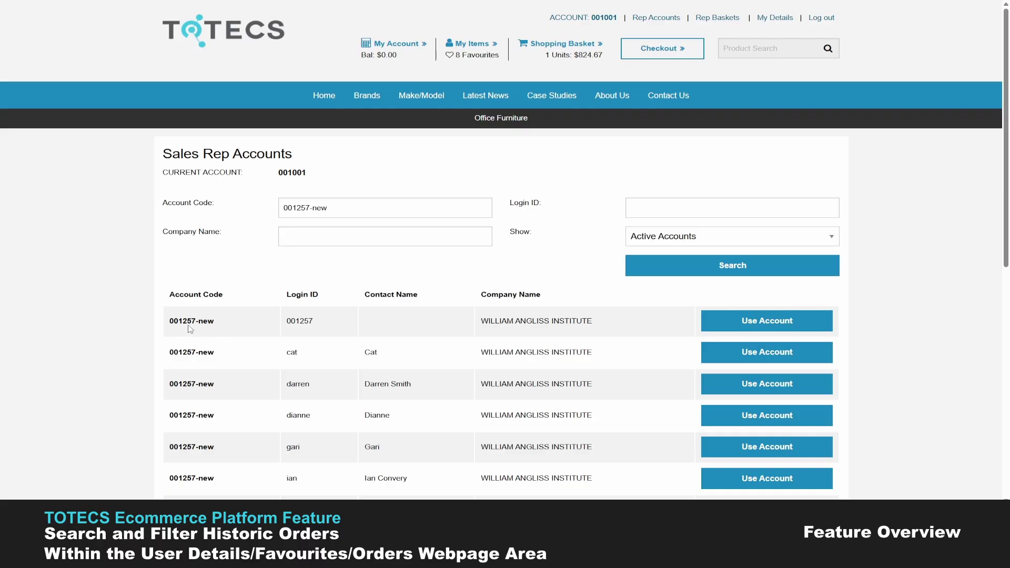
left_click(771, 321)
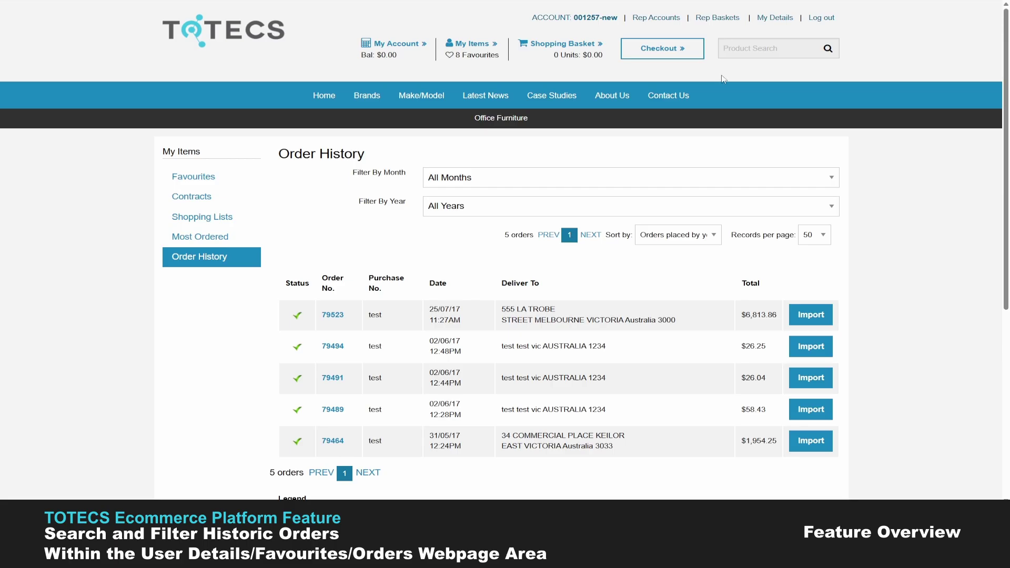
Step: List the orders for the newly selected account and look through their statuses, dates and totals
left_click(674, 238)
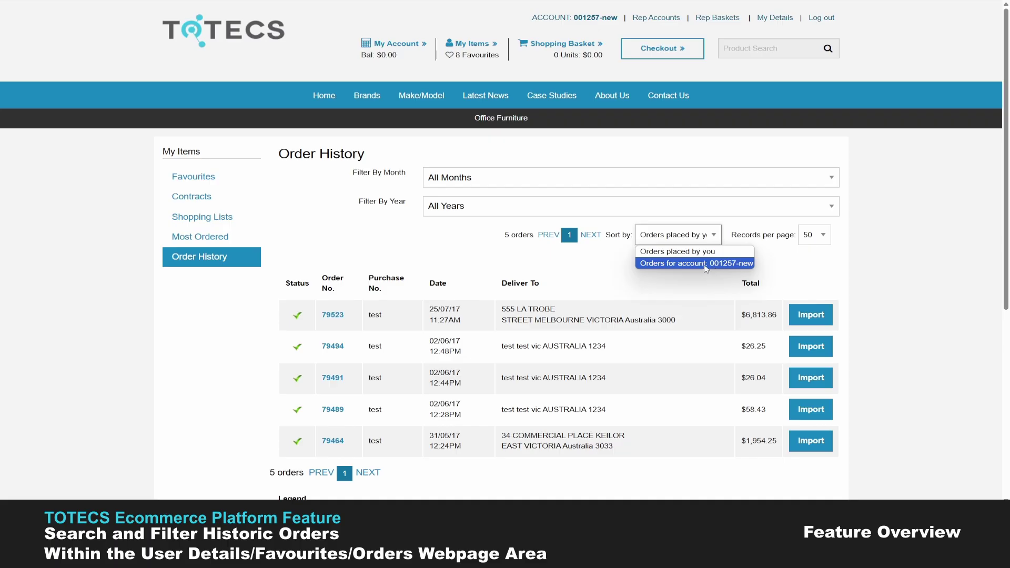
left_click(694, 263)
scroll(420, 373, "down", 5)
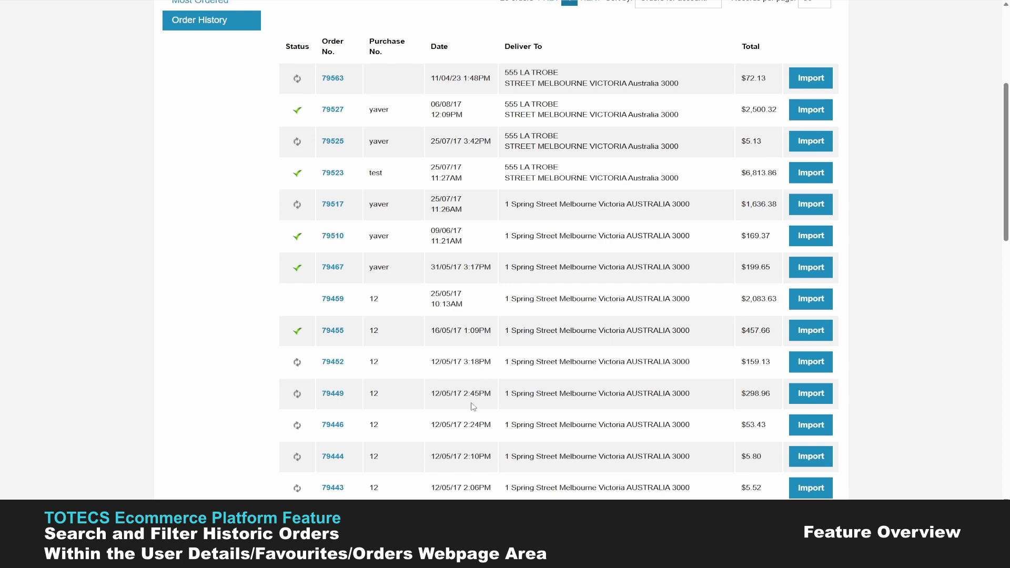
scroll(474, 404, "down", 2)
scroll(474, 404, "up", 1)
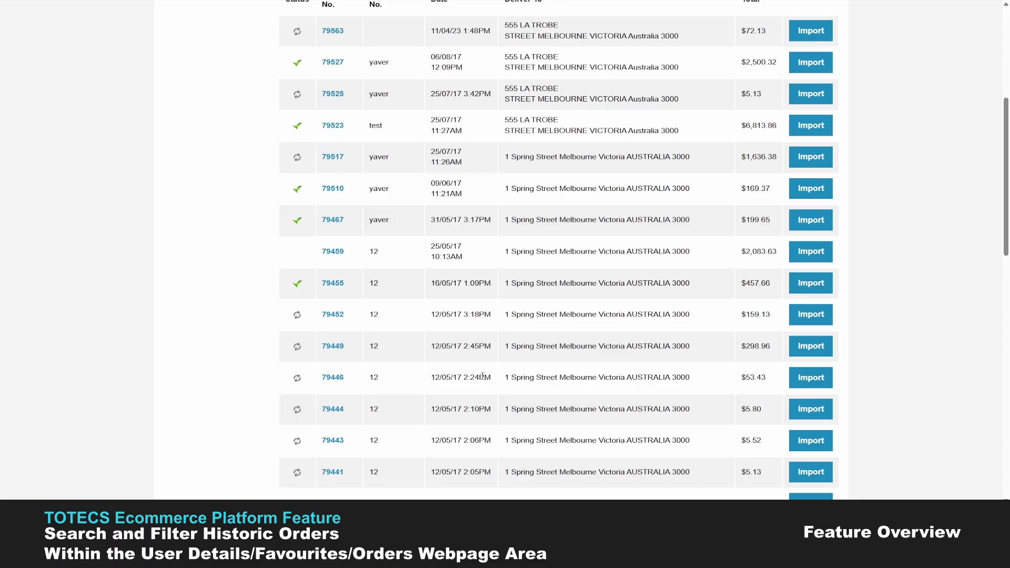
scroll(481, 368, "up", 1)
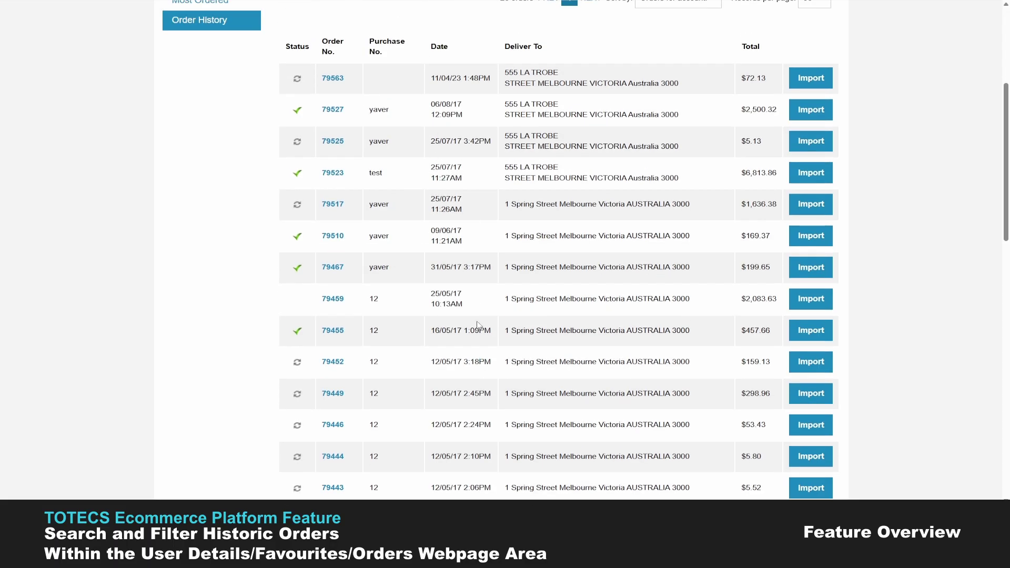
scroll(479, 318, "up", 1)
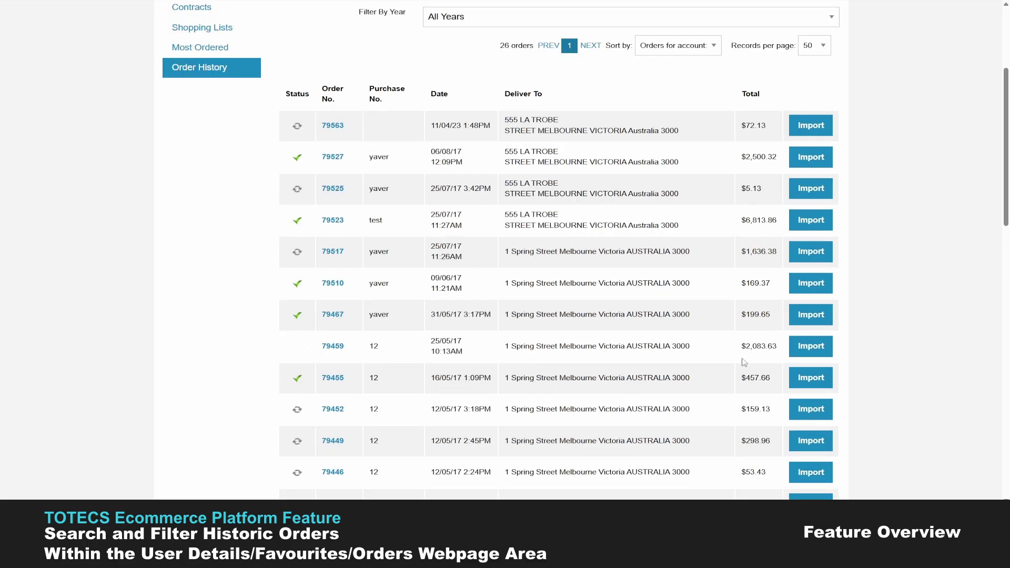
Step: Import the items of the $6,813.86 order with purchase number test into the shopping basket
scroll(383, 267, "up", 1)
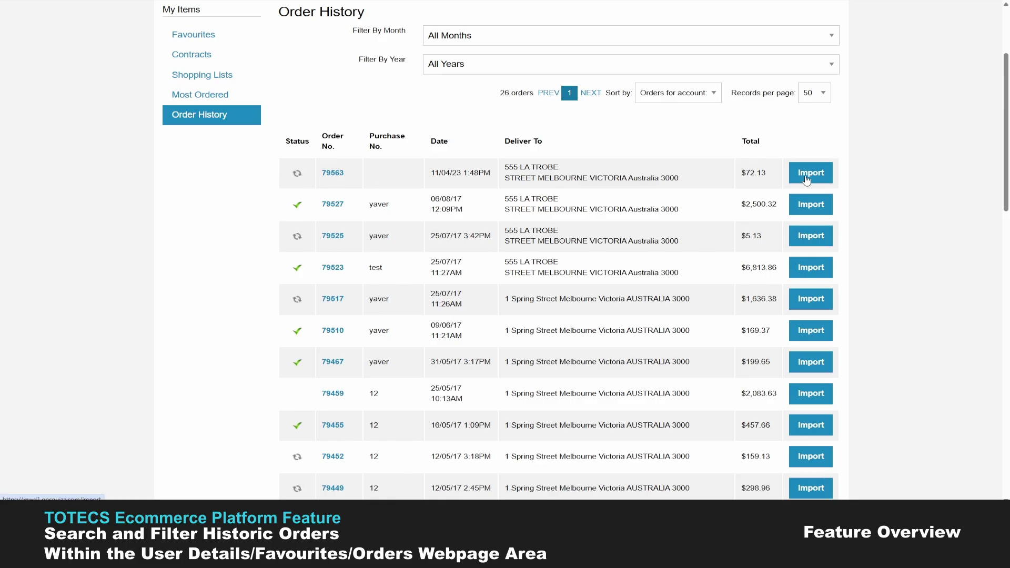
scroll(806, 182, "up", 2)
scroll(810, 290, "up", 1)
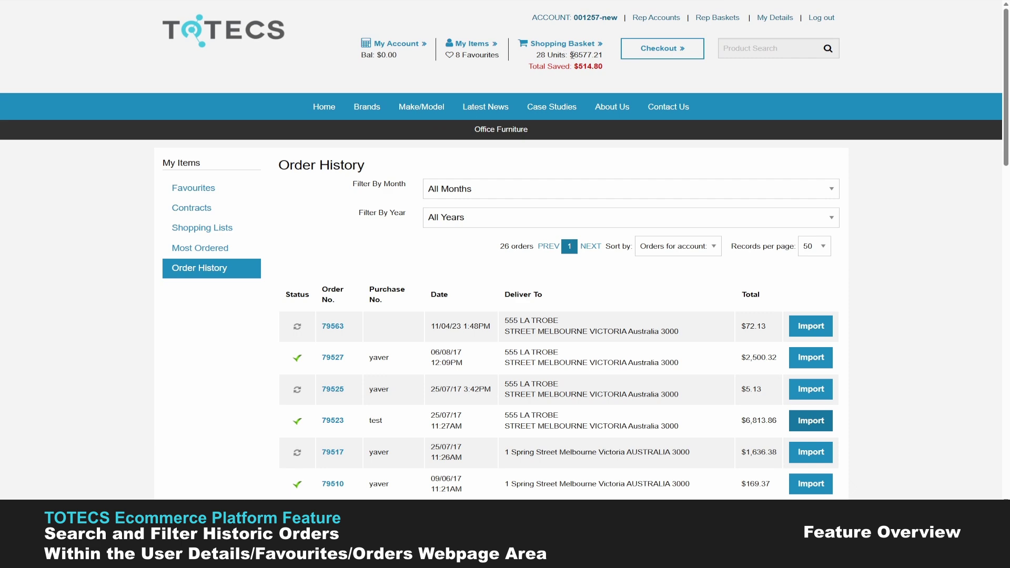
scroll(899, 347, "down", 2)
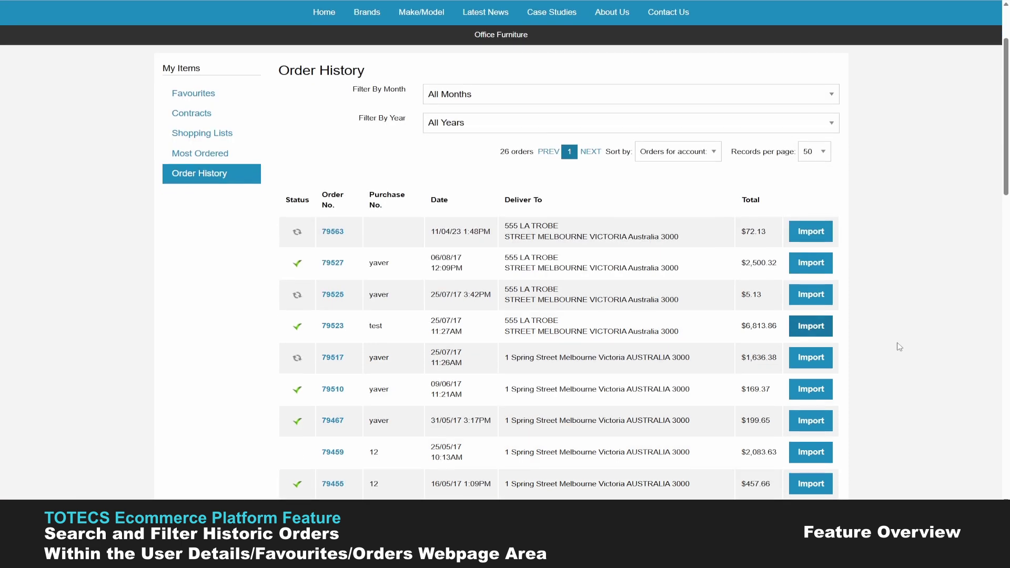
Step: Open the shopping basket to examine the imported products, and return to the order history list
scroll(394, 379, "up", 2)
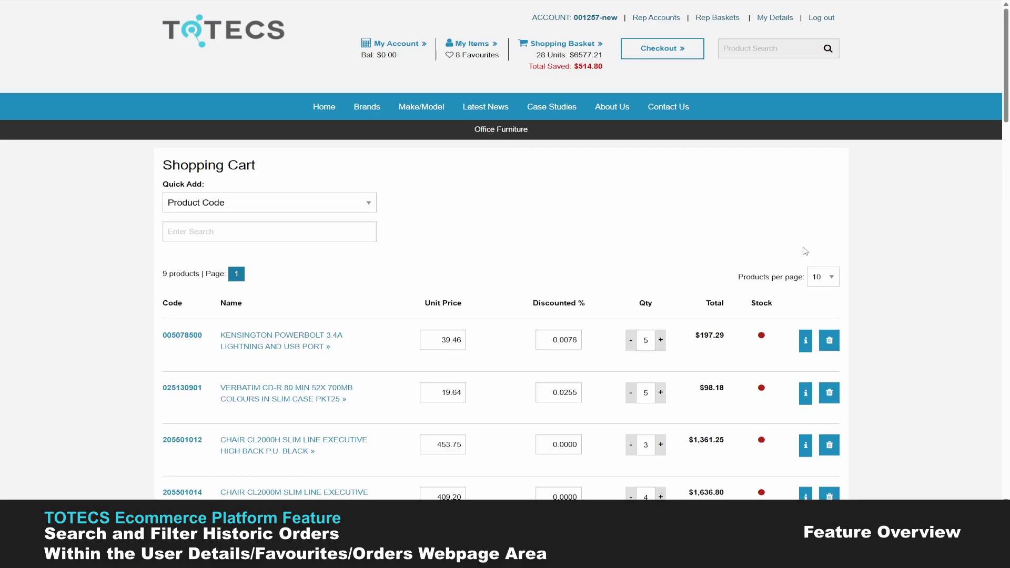
scroll(694, 286, "down", 4)
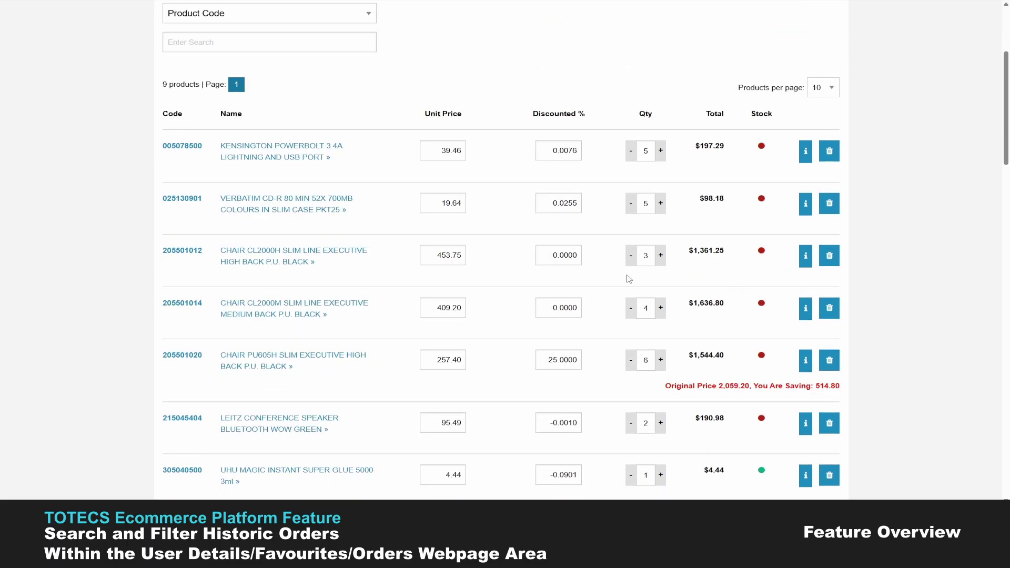
scroll(424, 361, "down", 3)
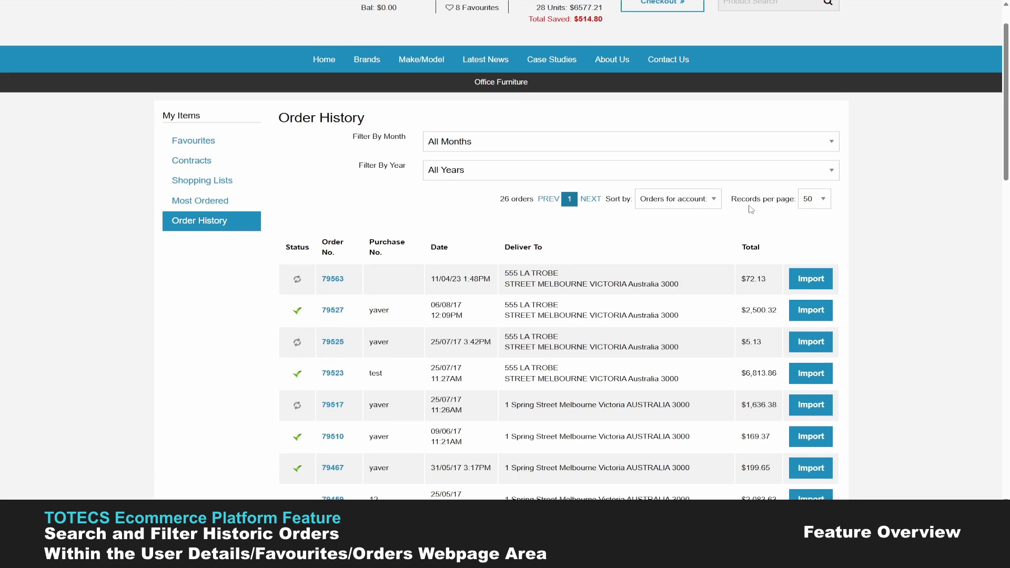
scroll(543, 299, "down", 1)
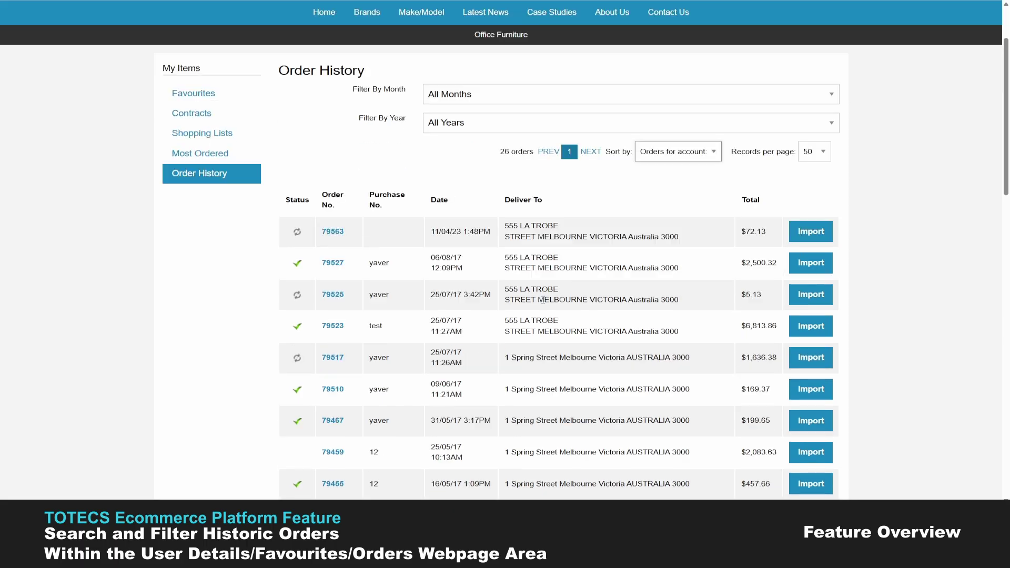
Step: Show 10 records per page in the order history and look through the first page of orders
left_click(812, 153)
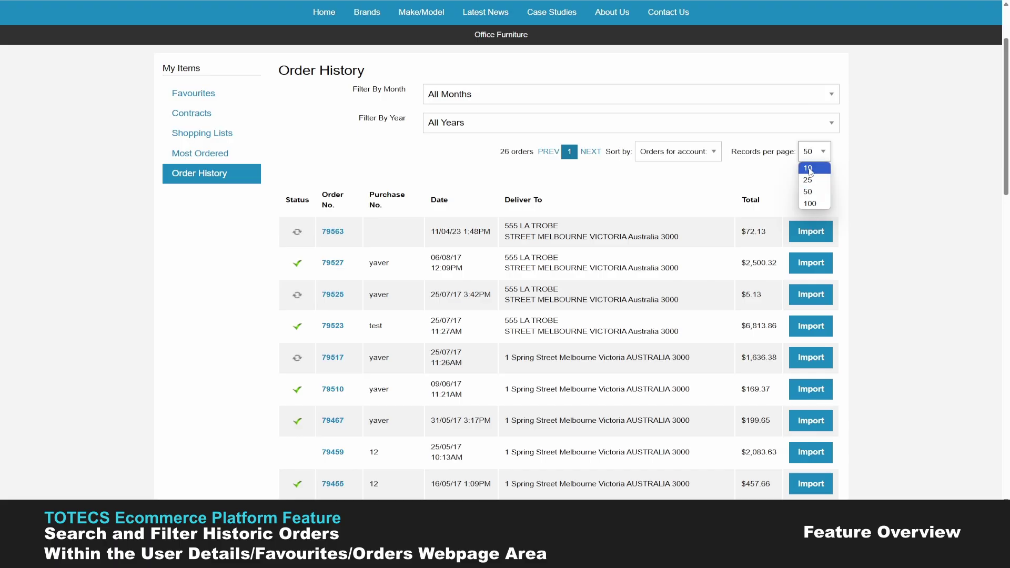
left_click(809, 169)
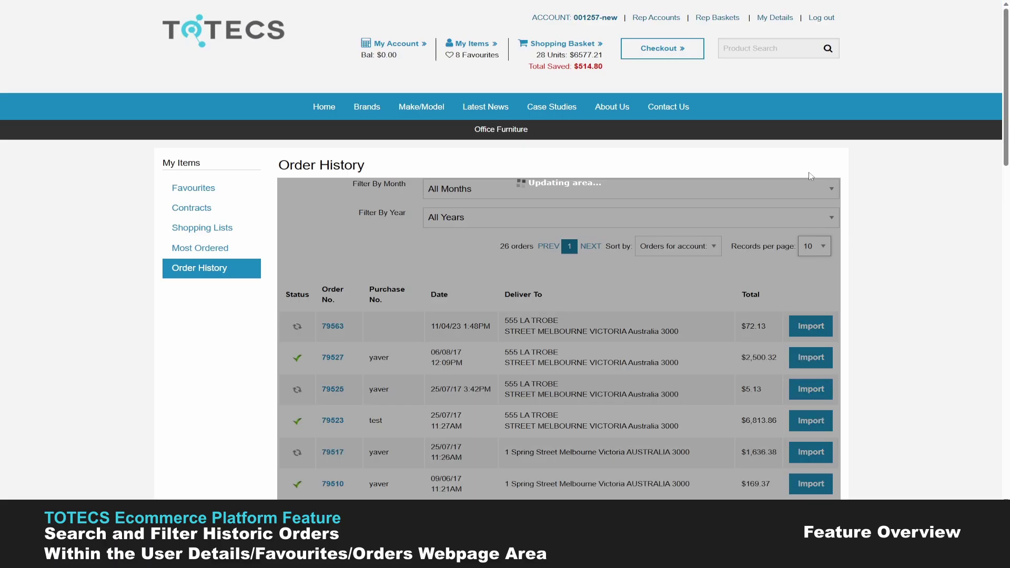
scroll(501, 337, "down", 5)
scroll(478, 342, "up", 1)
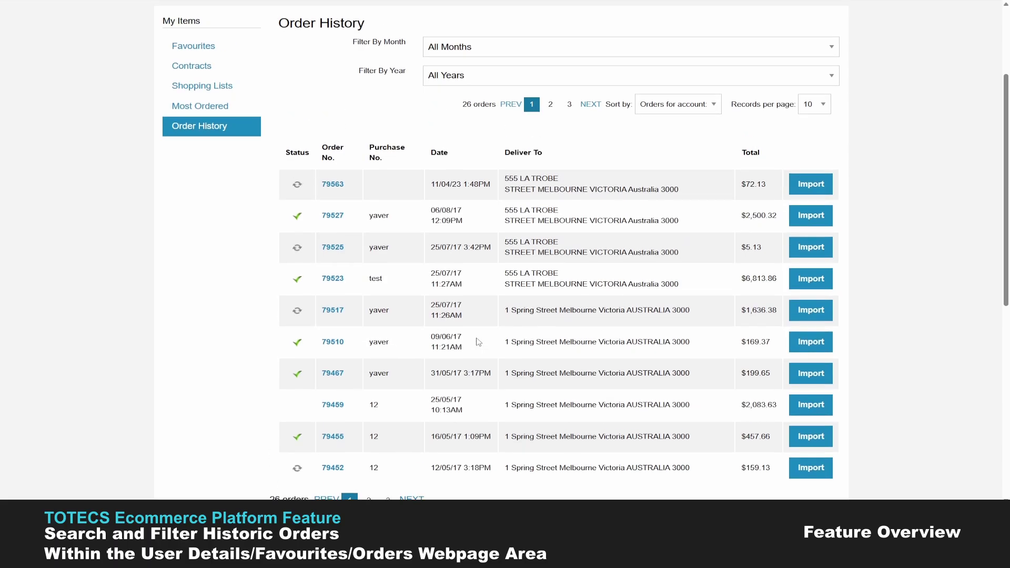
scroll(478, 342, "down", 1)
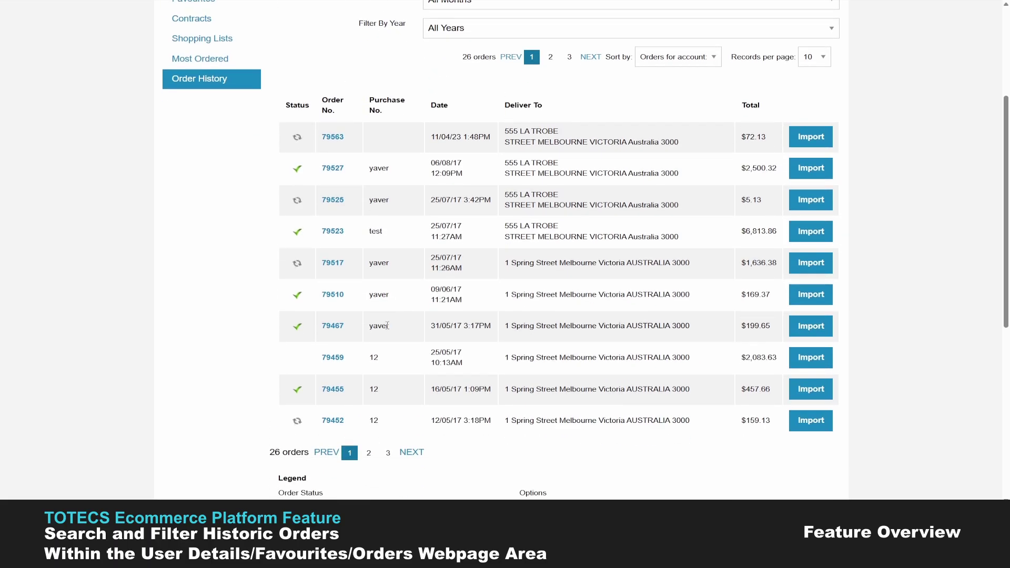
Step: Browse pages 2 and 3 of the order history by page number and with the next and previous links
left_click(370, 453)
left_click(388, 453)
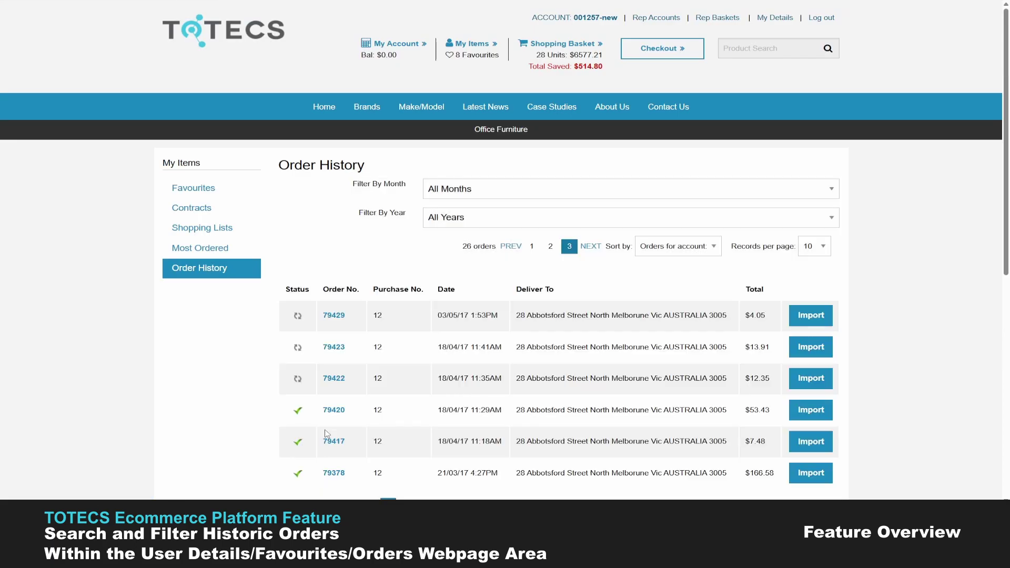
scroll(326, 425, "down", 1)
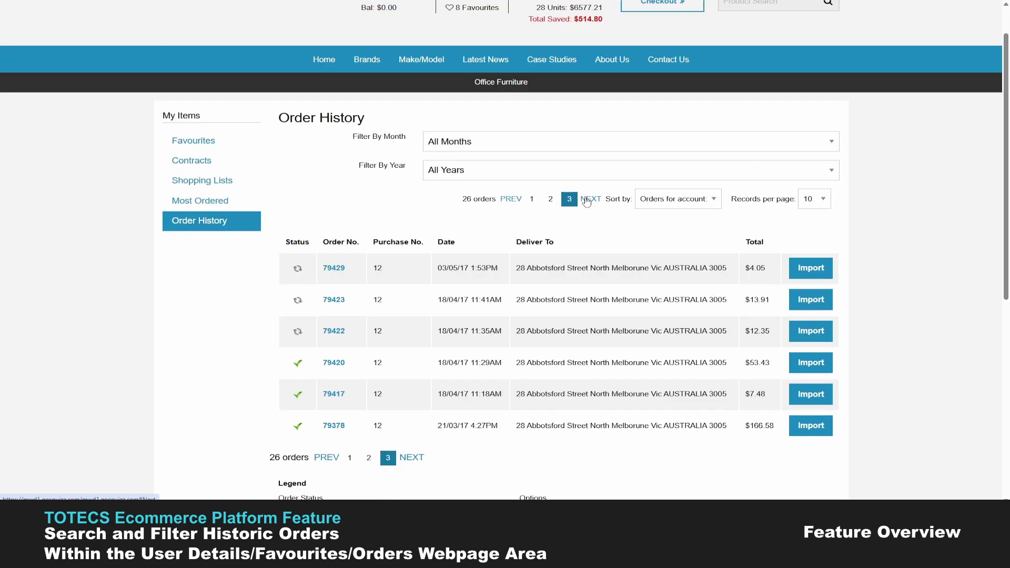
left_click(549, 204)
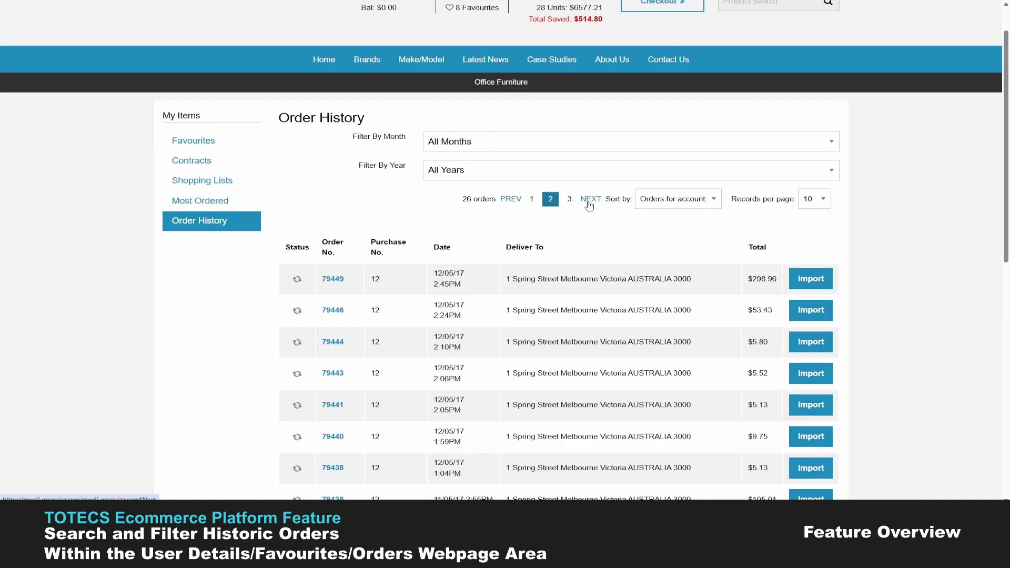
left_click(584, 203)
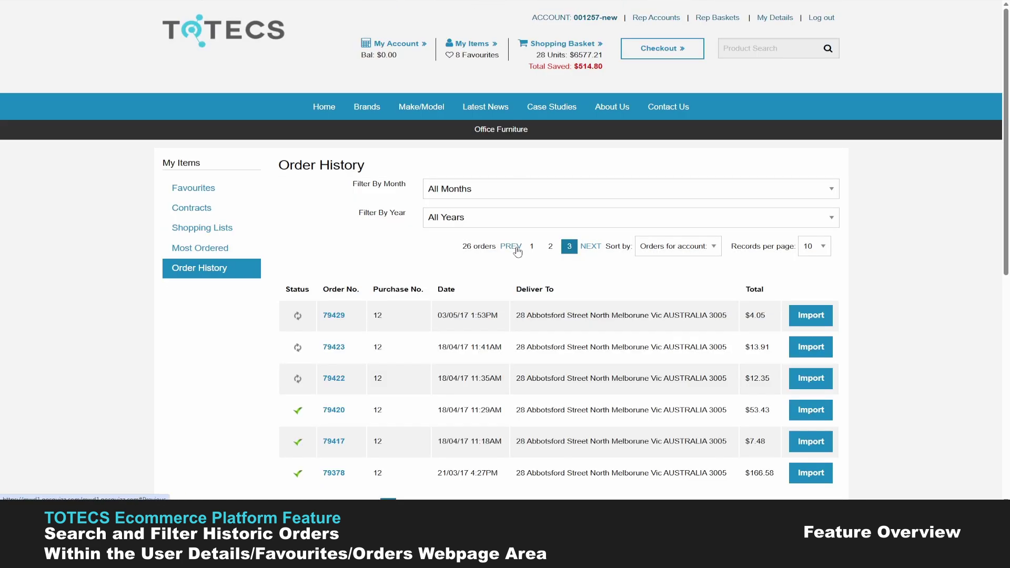
left_click(516, 247)
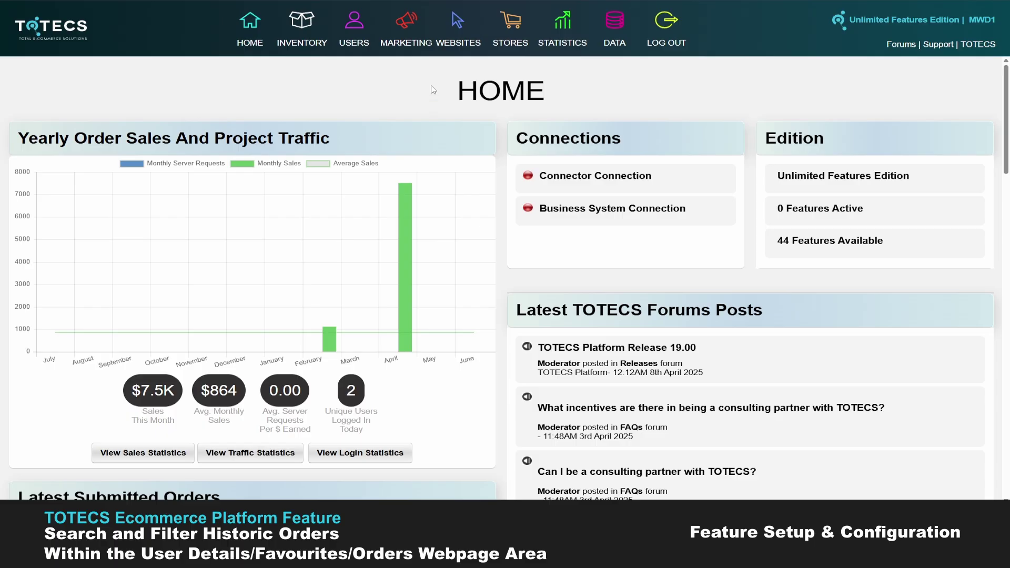
Step: In the TOTECS administration site, open the content managed websites and expand mwd1.gosquizz.com's web area formats for User/Account Management
mouse_move(456, 33)
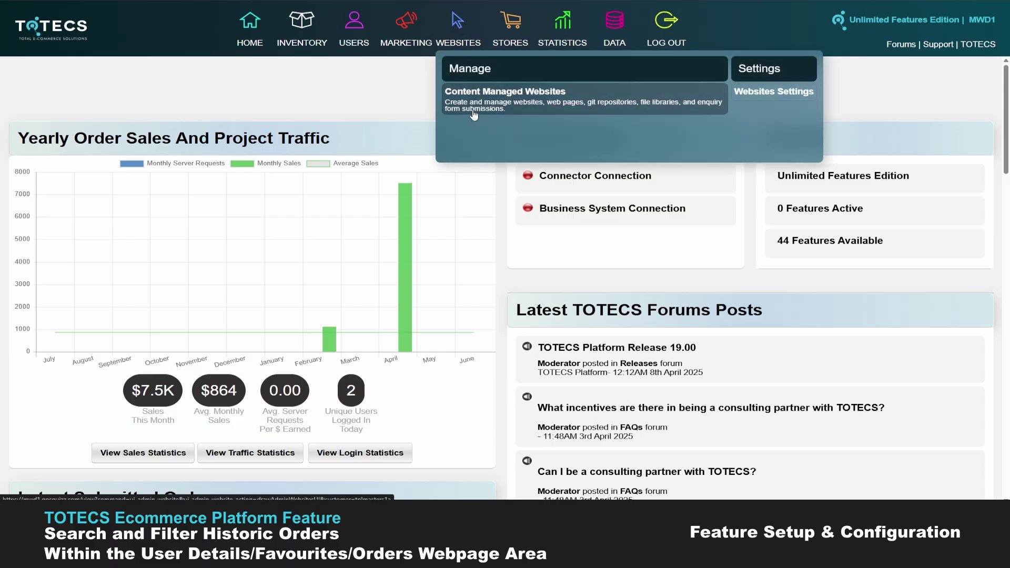
left_click(476, 111)
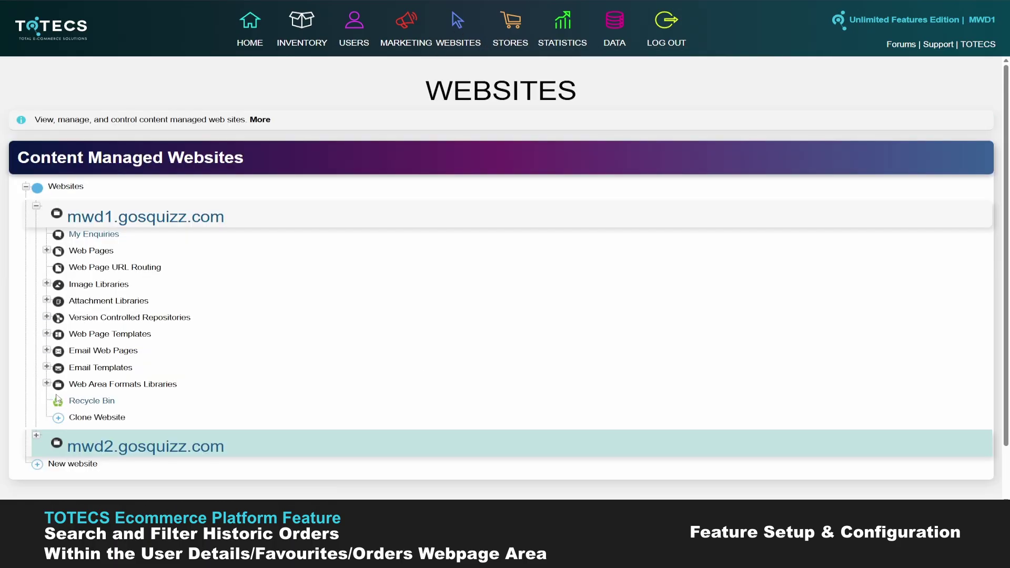
left_click(47, 383)
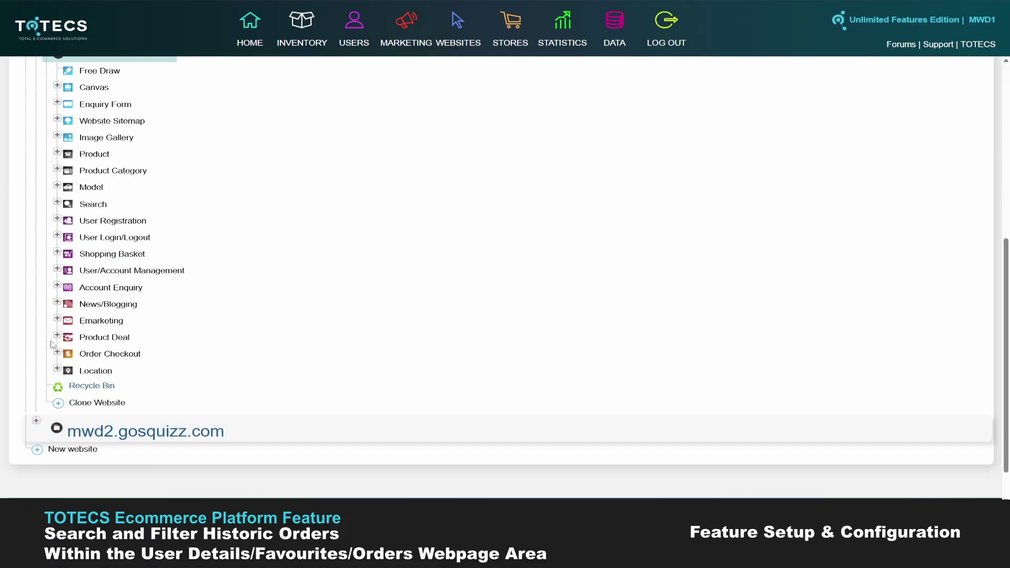
left_click(57, 269)
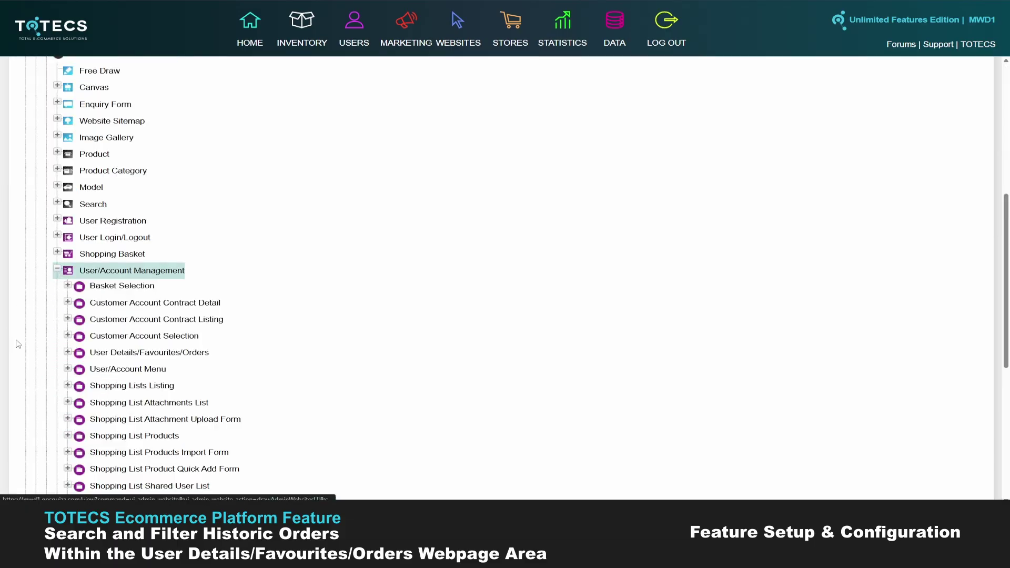
Step: Open the "MWD1.0+ Historic Order Products Header - WIth Paginators" format under User Details/Favourites/Orders for editing
scroll(18, 344, "down", 2)
left_click(68, 257)
scroll(79, 263, "down", 2)
left_click(78, 230)
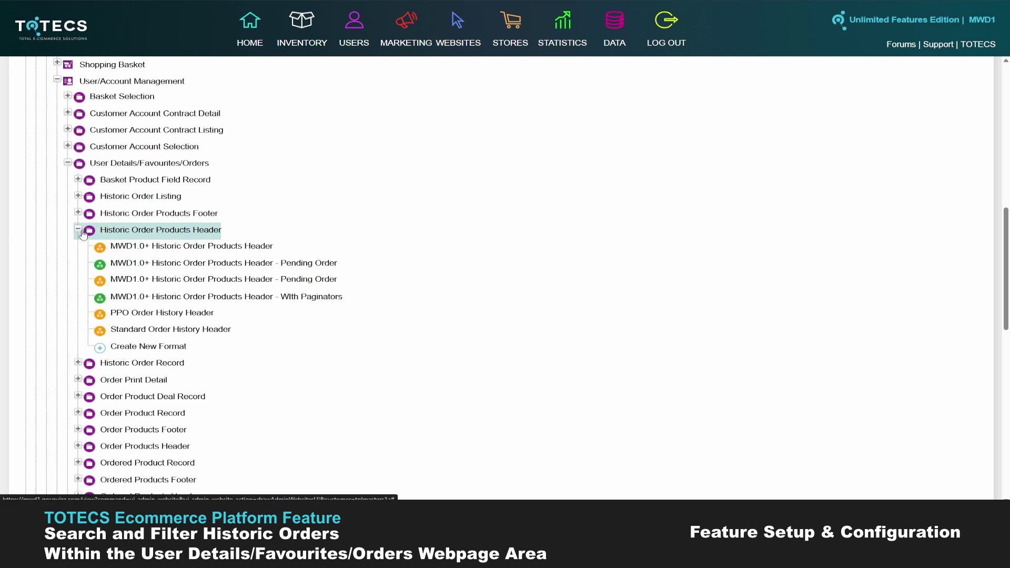
left_click(177, 299)
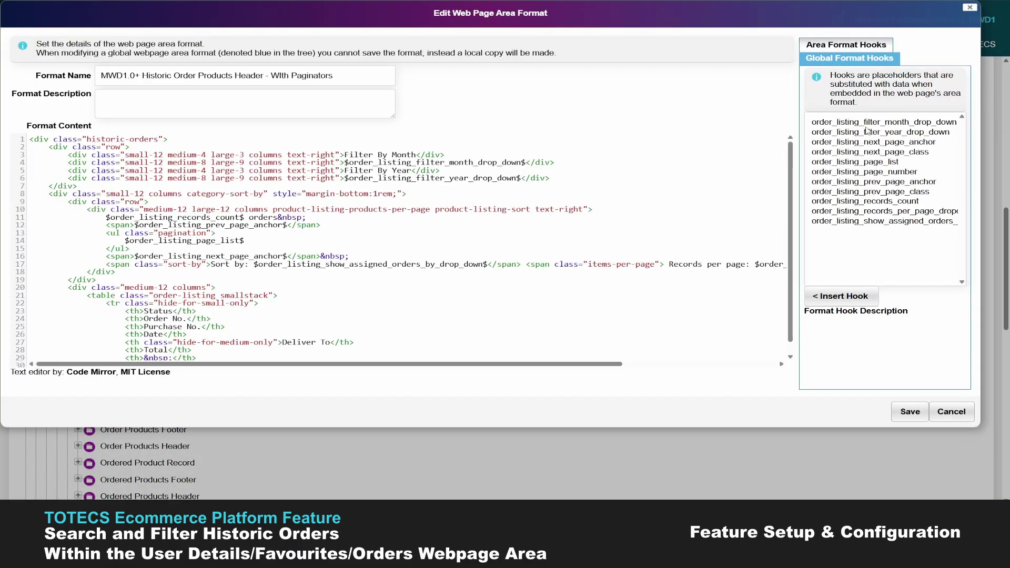